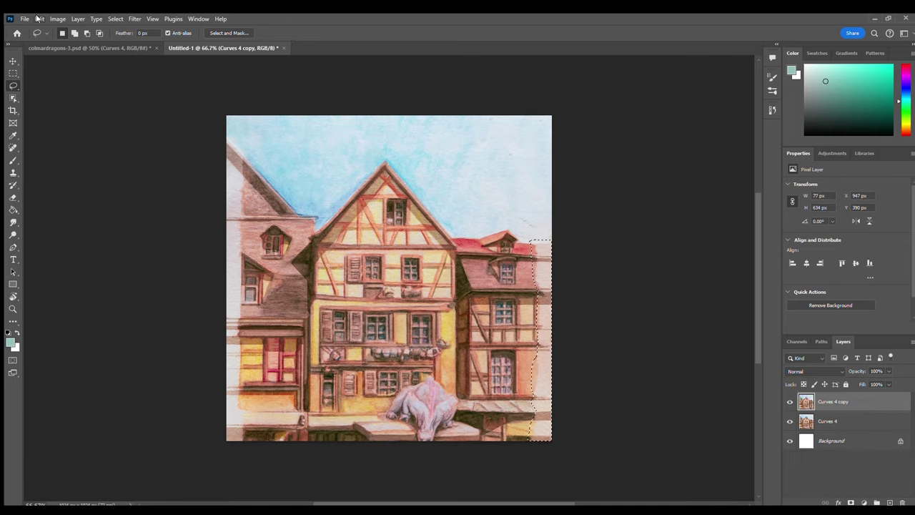
# Step: Lasso a small blank patch at the right edge of the square canvas
pyautogui.moveTo(531, 241); pyautogui.dragTo(529, 239)
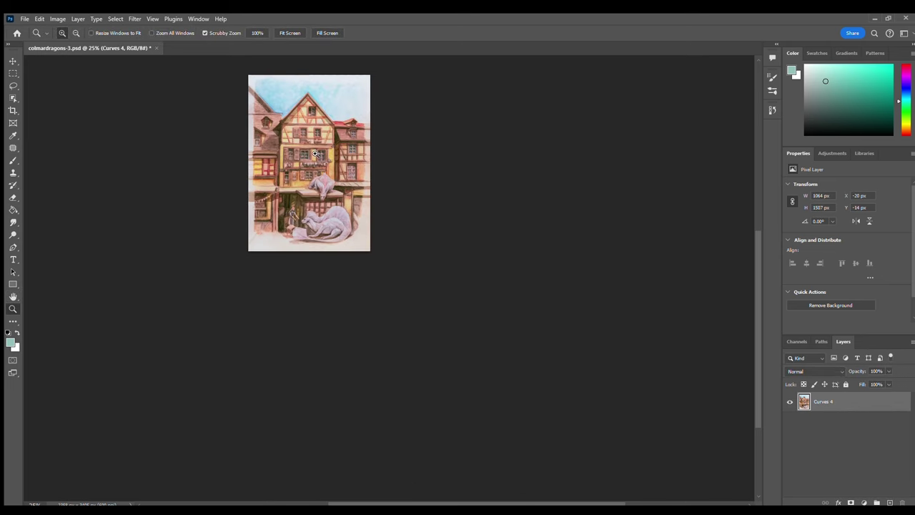
# Step: Move the Curves 4 painting layer into the 1024 × 1024 canvas and select a blank right-edge strip
pyautogui.click(317, 156)
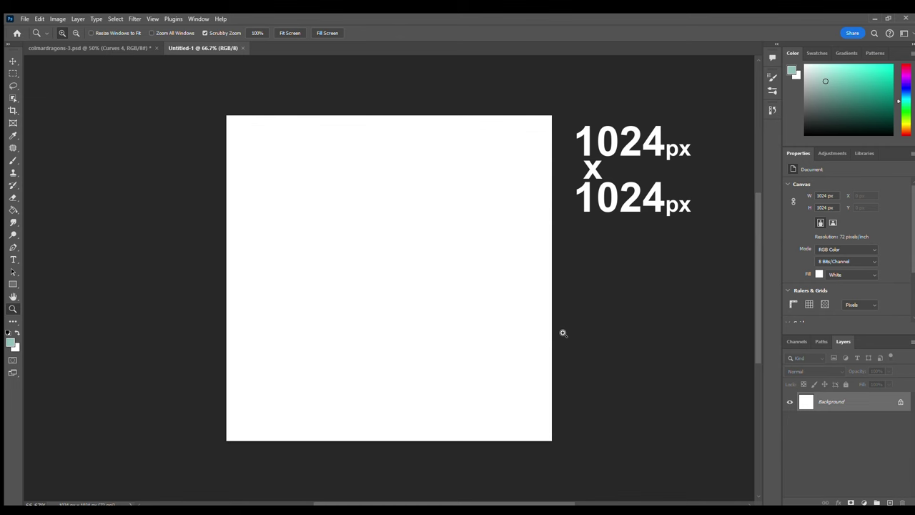
pyautogui.click(85, 48)
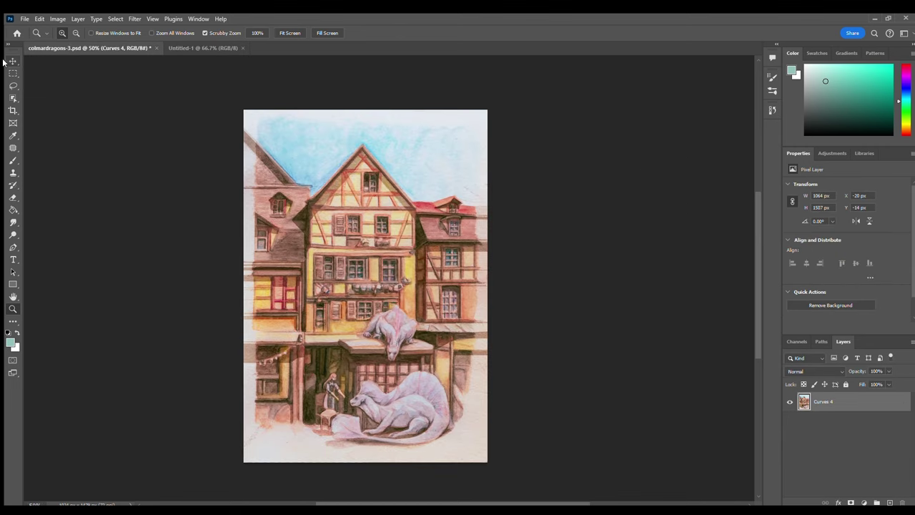
pyautogui.click(12, 61)
pyautogui.moveTo(361, 191)
pyautogui.mouseDown()
pyautogui.moveTo(246, 48)
pyautogui.moveTo(268, 98)
pyautogui.moveTo(379, 239)
pyautogui.moveTo(392, 341)
pyautogui.moveTo(383, 291)
pyautogui.mouseUp()
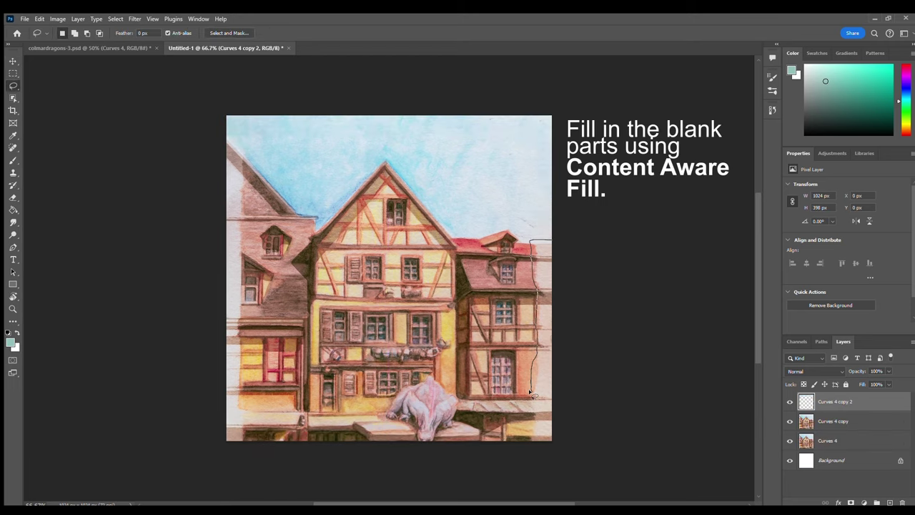
pyautogui.moveTo(550, 243); pyautogui.dragTo(535, 245)
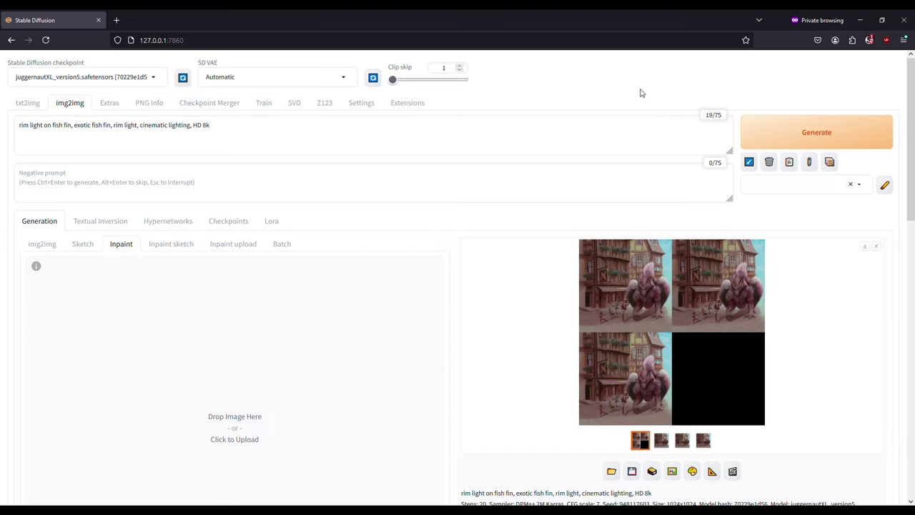
# Step: Upload the square street image, mask its sky, and prompt 'epic sky, cloudy sky, cinematic lighting, HD 8k'
pyautogui.click(234, 424)
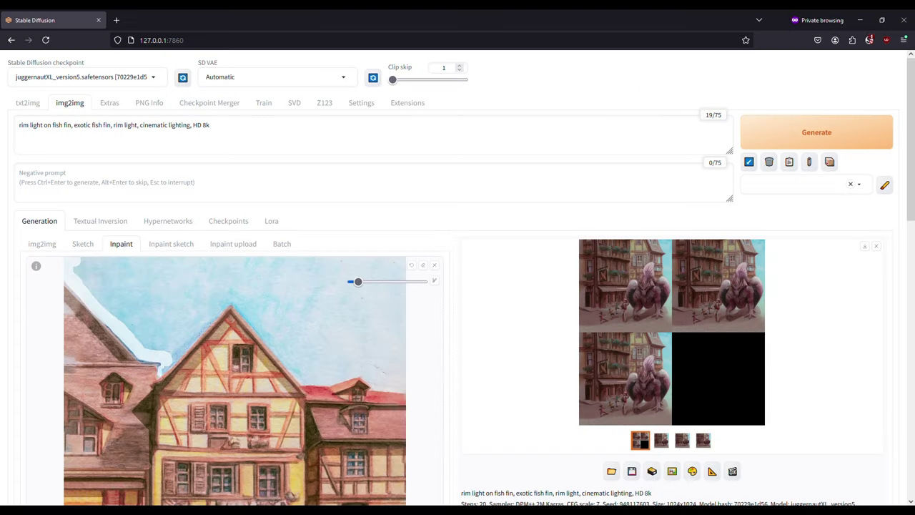
pyautogui.moveTo(379, 377)
pyautogui.mouseDown()
pyautogui.moveTo(225, 290)
pyautogui.moveTo(143, 286)
pyautogui.moveTo(356, 262)
pyautogui.moveTo(405, 290)
pyautogui.mouseUp()
pyautogui.write('epic sky,')
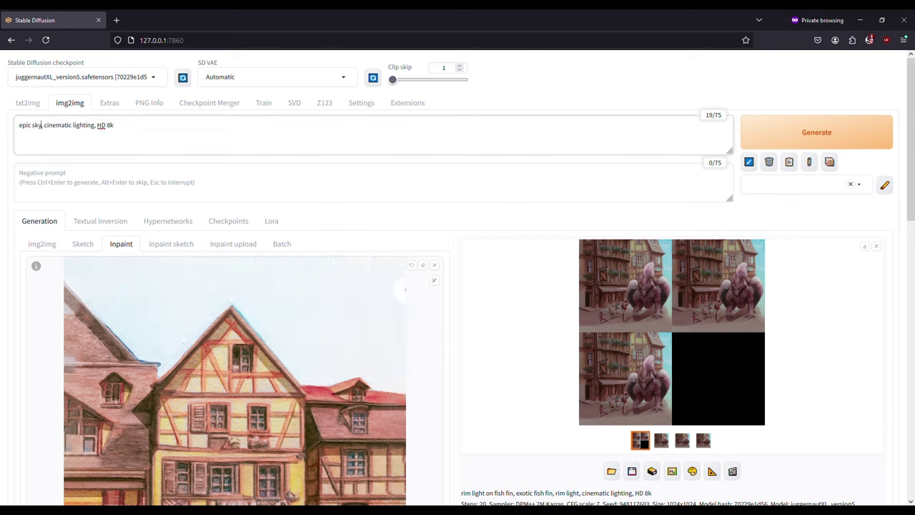
pyautogui.press('BackSpace')
pyautogui.press('BackSpace')
pyautogui.press('Delete')
pyautogui.write('cloudy sky')
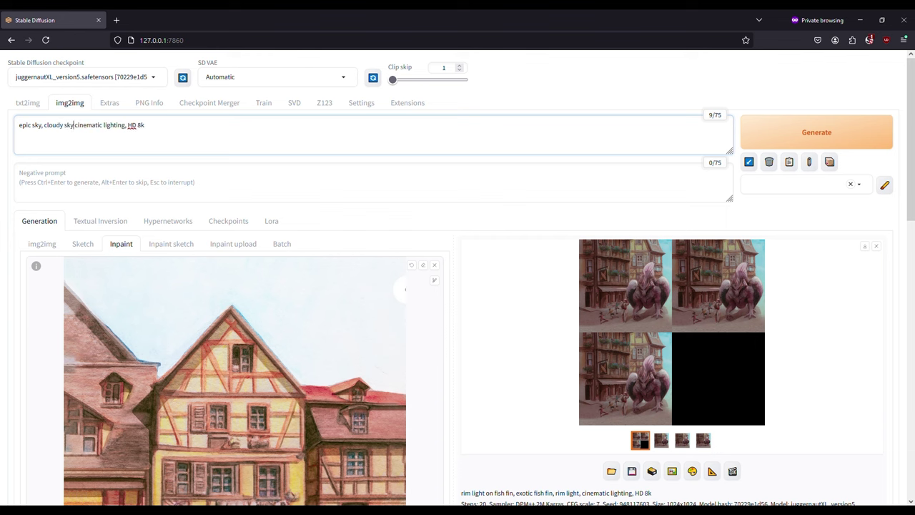
pyautogui.write(',')
pyautogui.moveTo(911, 152); pyautogui.dragTo(912, 349)
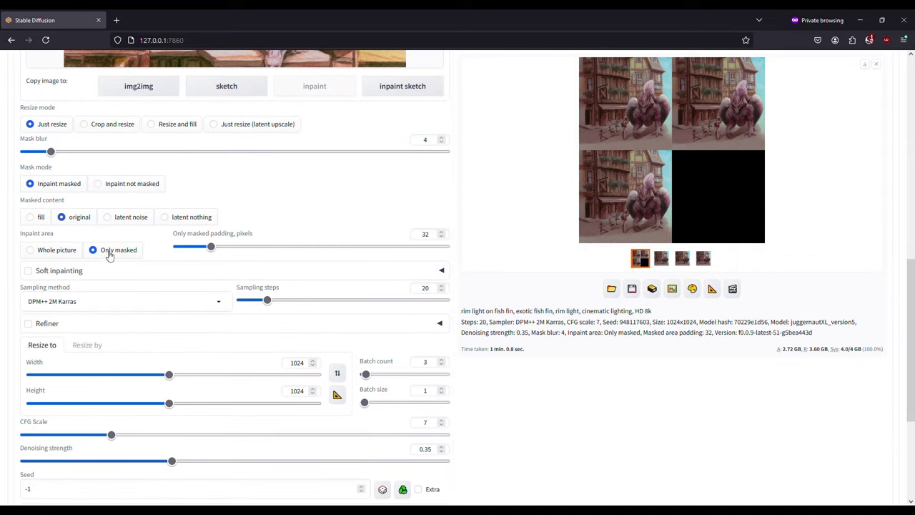
# Step: Drag the inpaint Denoising strength slider all the way down to 0
pyautogui.scroll(6, 214, 243)
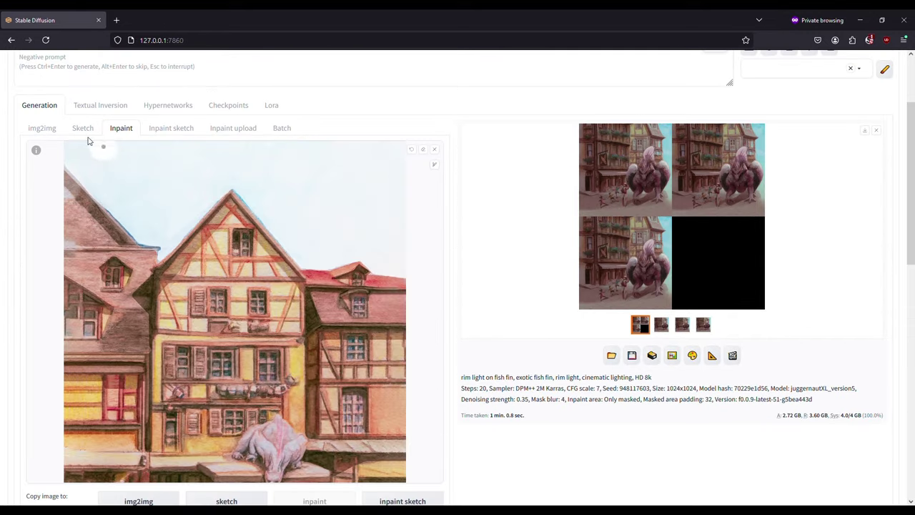
pyautogui.moveTo(909, 229); pyautogui.dragTo(909, 396)
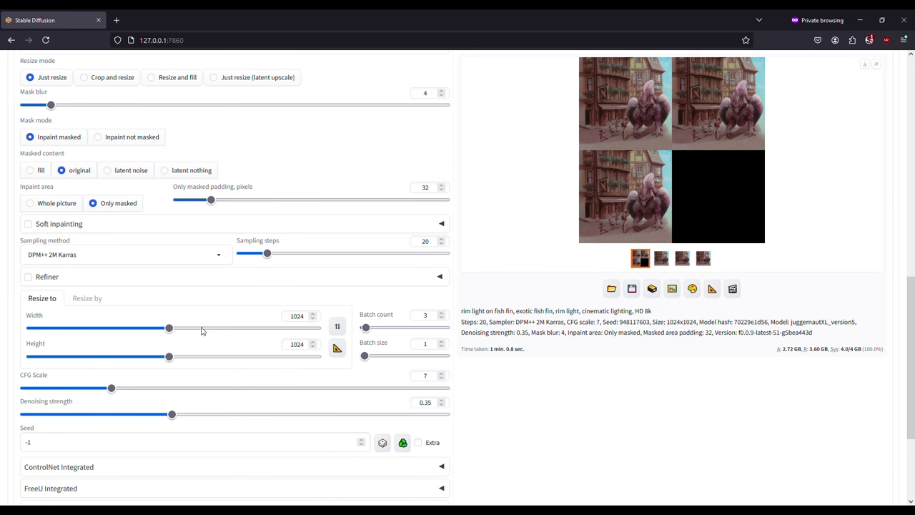
pyautogui.scroll(-3, 890, 386)
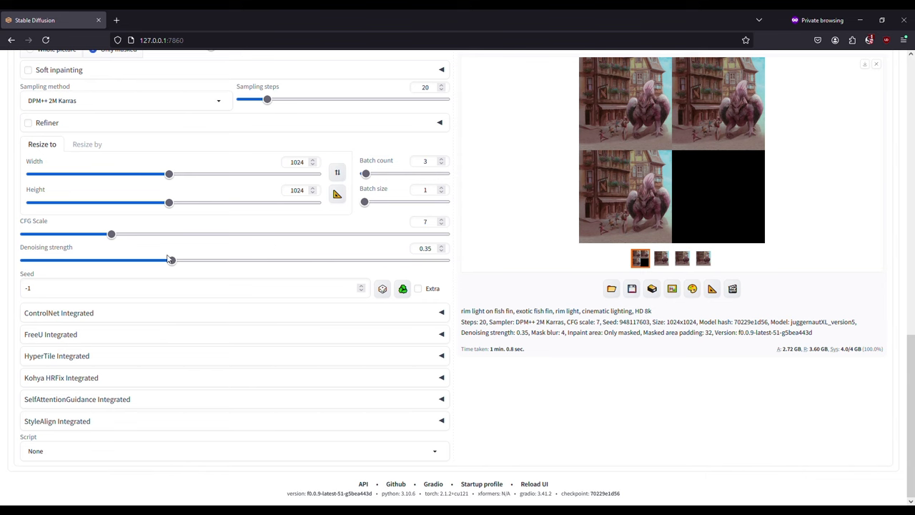
pyautogui.moveTo(171, 260); pyautogui.dragTo(17, 262)
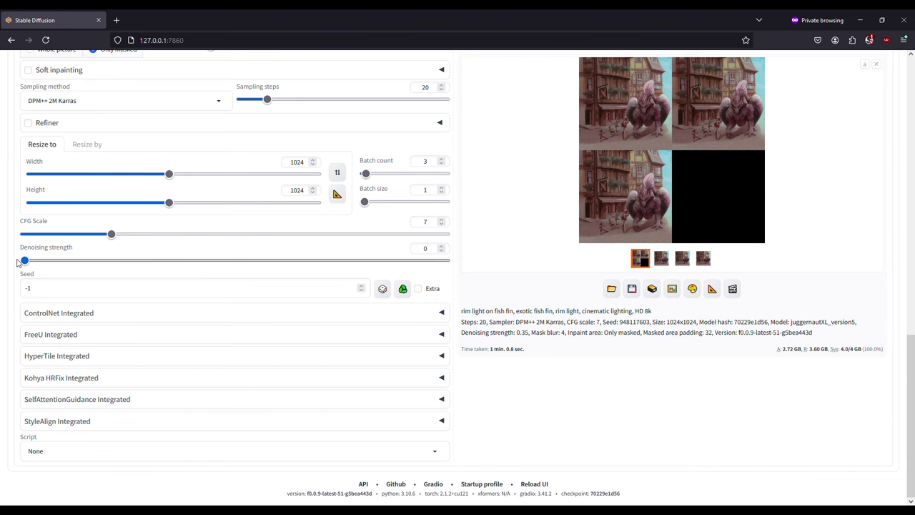
pyautogui.scroll(15, 457, 214)
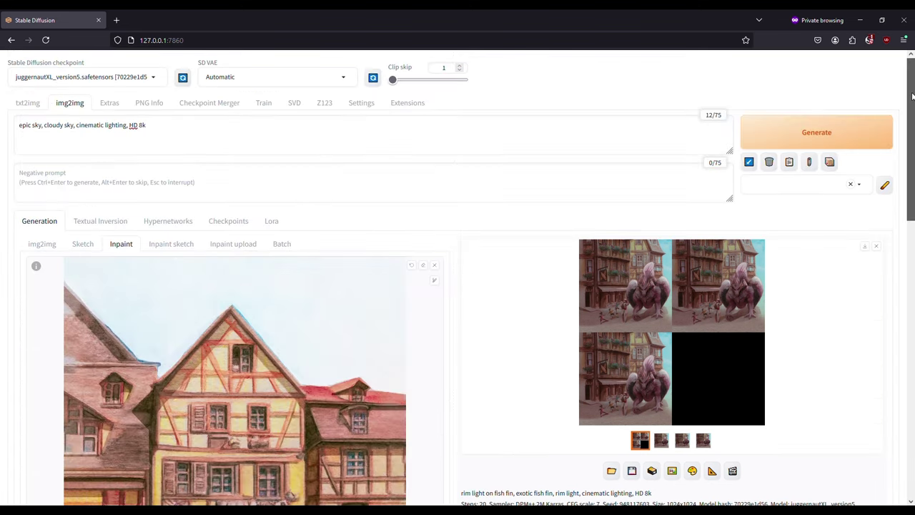
# Step: Generate an inpaint, raise Denoising strength to 1, and review the dark storm-cloud result
pyautogui.click(826, 137)
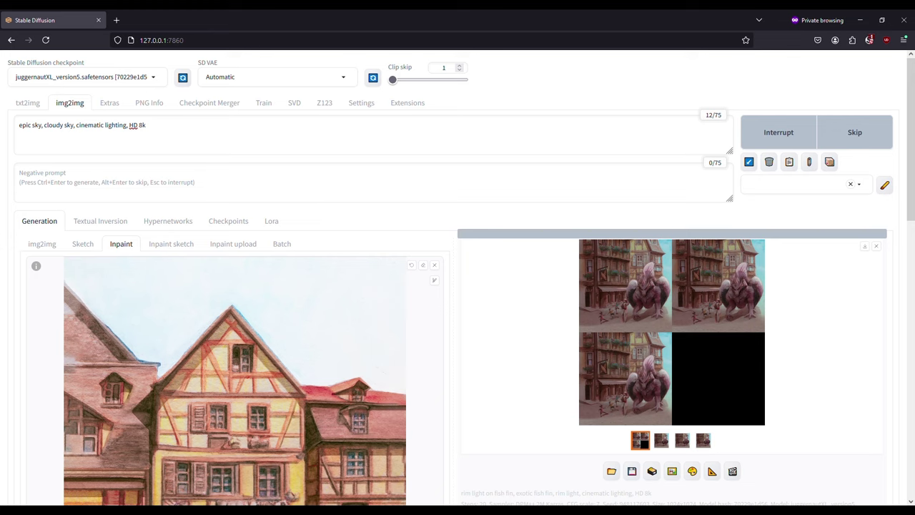
pyautogui.click(625, 272)
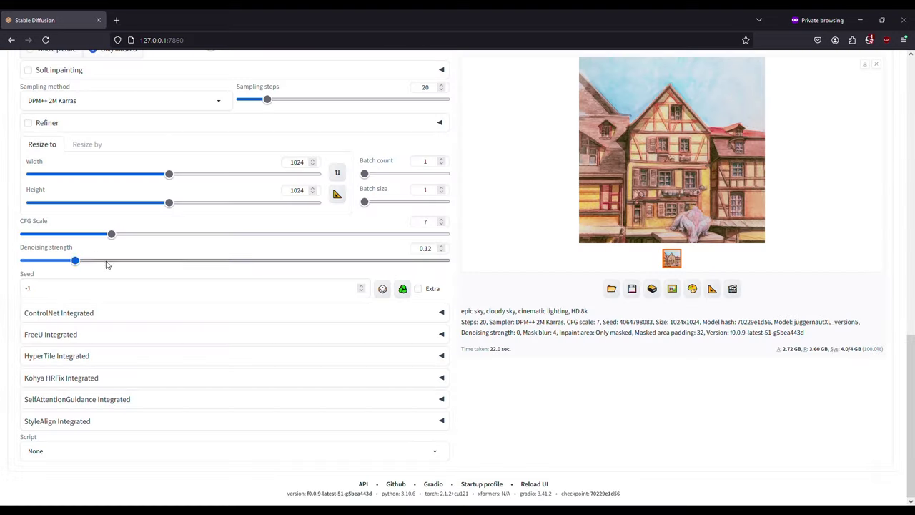
pyautogui.moveTo(106, 265); pyautogui.dragTo(477, 278)
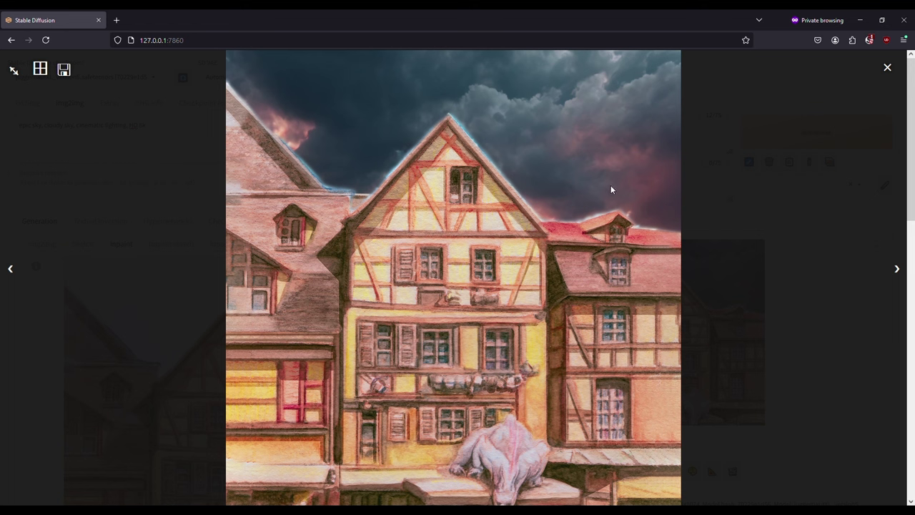
pyautogui.click(855, 391)
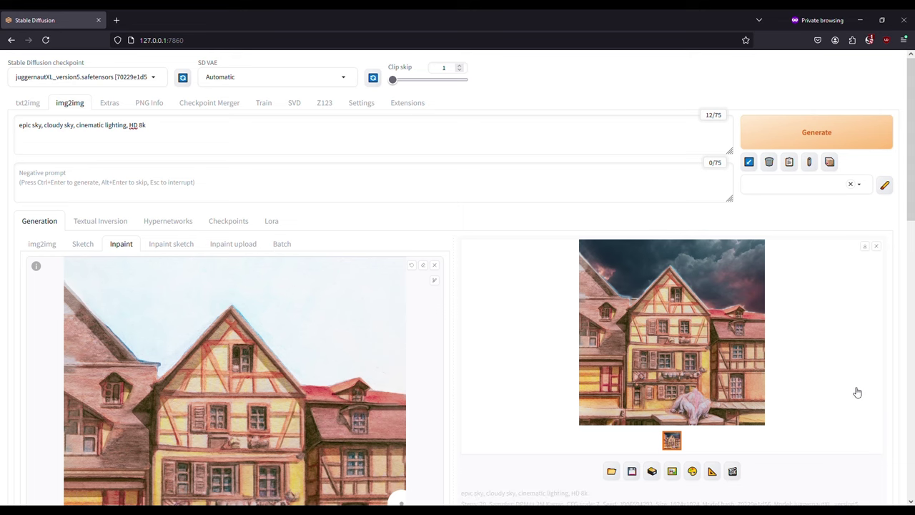
# Step: Set Denoising strength back to 0.35 and generate a batch of 3 sky inpaints
pyautogui.scroll(-5, 441, 279)
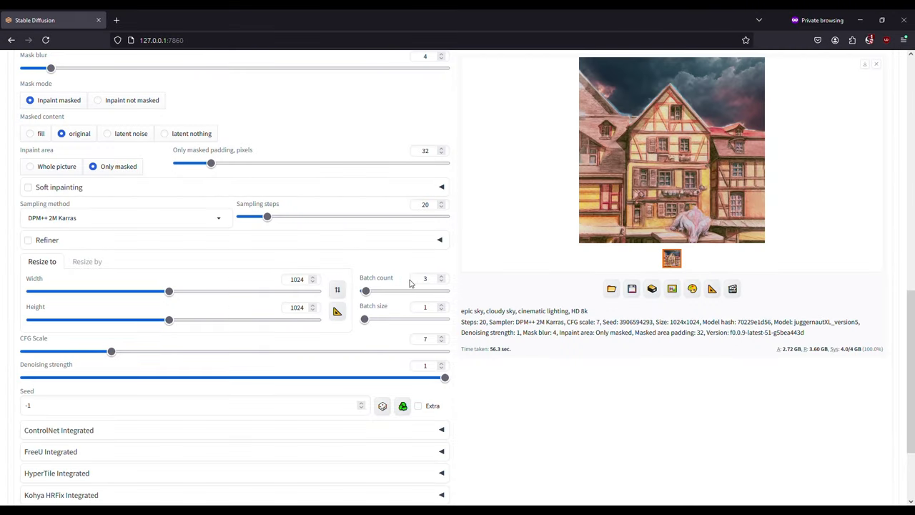
pyautogui.moveTo(445, 377); pyautogui.dragTo(172, 381)
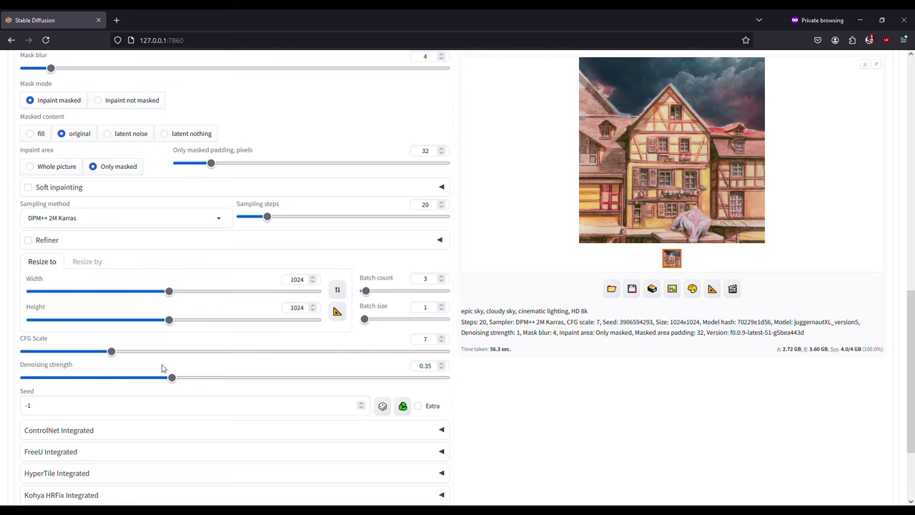
pyautogui.scroll(10, 711, 386)
pyautogui.click(816, 137)
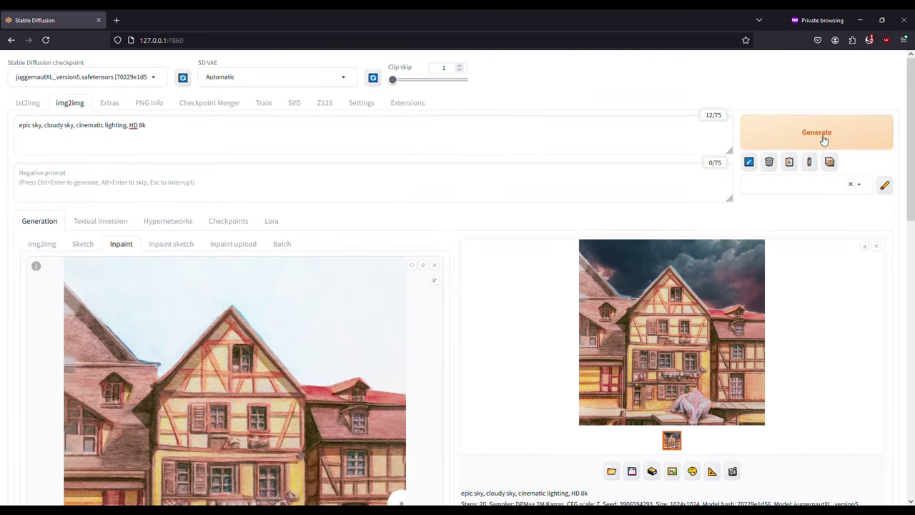
pyautogui.moveTo(909, 196); pyautogui.dragTo(910, 238)
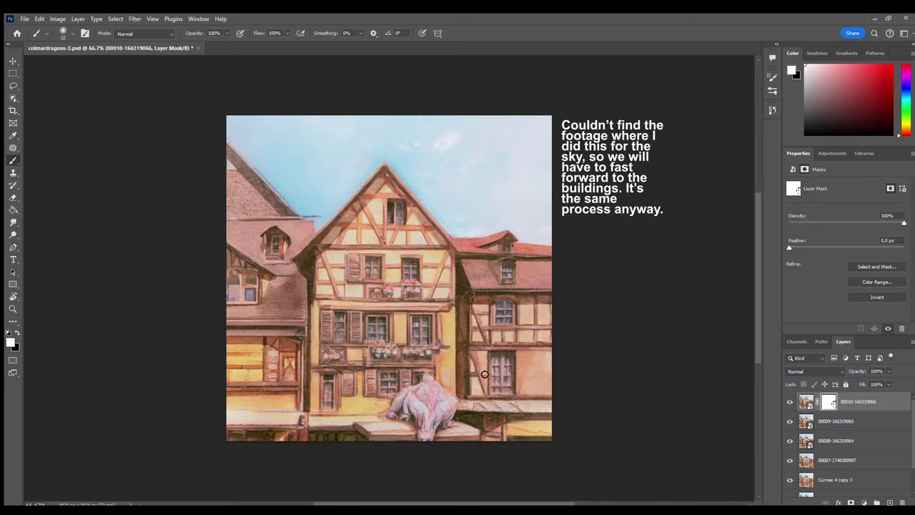
# Step: Paint the layer mask to reveal regenerated buildings, then load the lower square into Inpaint
pyautogui.moveTo(484, 373); pyautogui.dragTo(479, 390)
pyautogui.moveTo(386, 214); pyautogui.dragTo(429, 243)
pyautogui.moveTo(322, 286); pyautogui.dragTo(443, 357)
pyautogui.press('x')
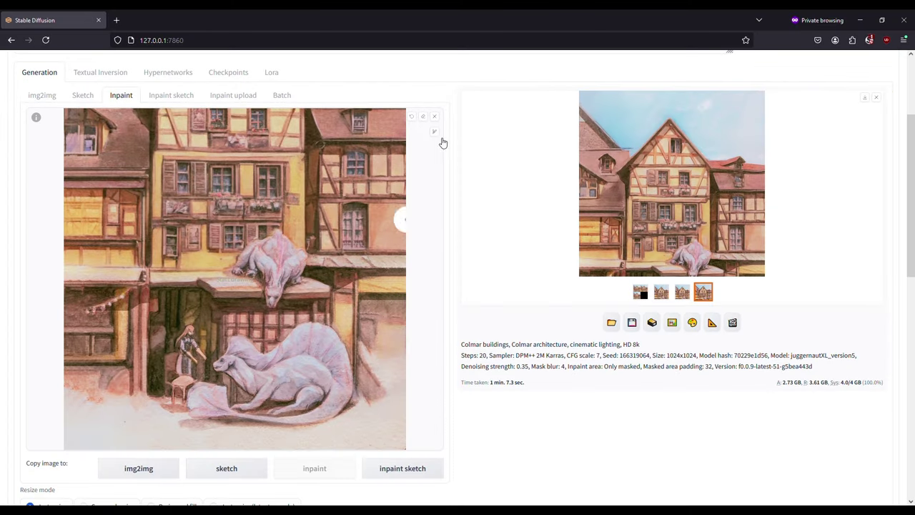
pyautogui.moveTo(64, 270)
pyautogui.mouseDown()
pyautogui.moveTo(147, 273)
pyautogui.moveTo(257, 295)
pyautogui.moveTo(310, 259)
pyautogui.moveTo(200, 336)
pyautogui.moveTo(404, 254)
pyautogui.mouseUp()
pyautogui.scroll(3, 192, 106)
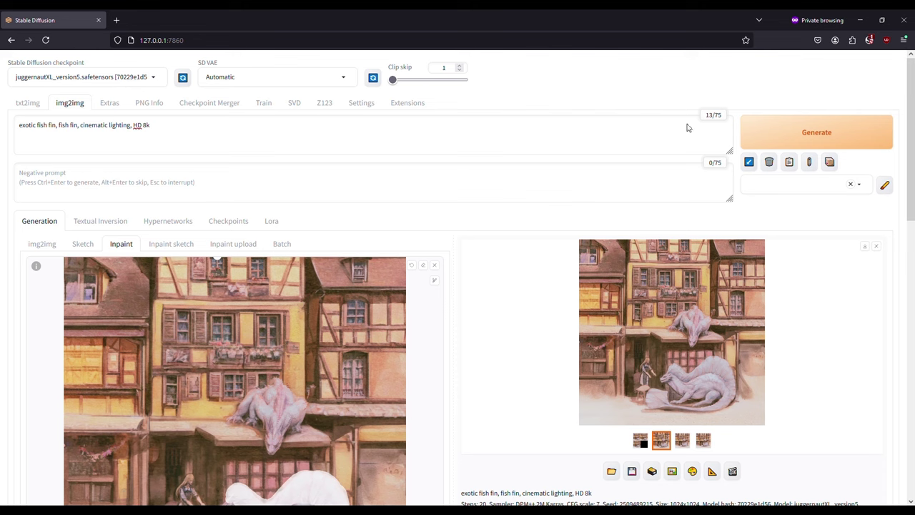
# Step: Paste the dragon painting as the Extras source and choose ESRGAN_4x with Scale by 4
pyautogui.click(112, 106)
pyautogui.hotkey('ctrl', 'v')
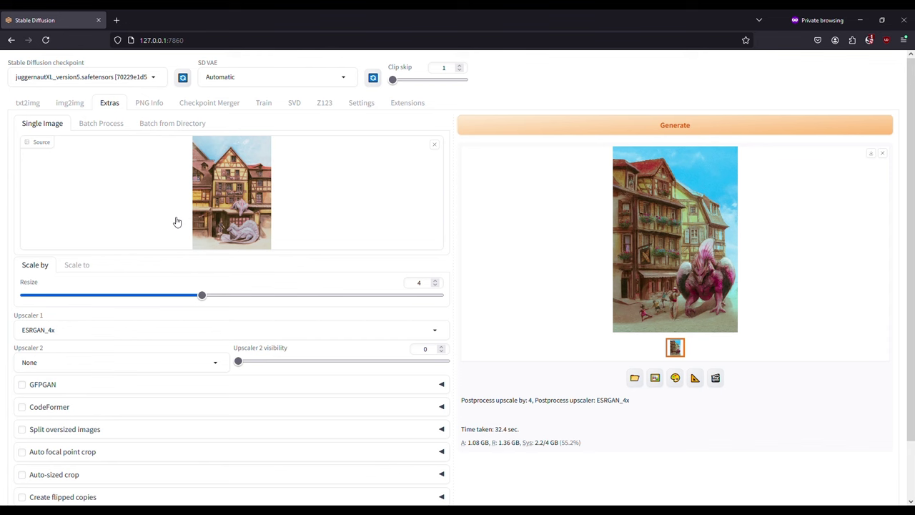
pyautogui.click(90, 332)
# Step: Run the 4× ESRGAN_4x upscale of the dragon street painting
pyautogui.click(684, 128)
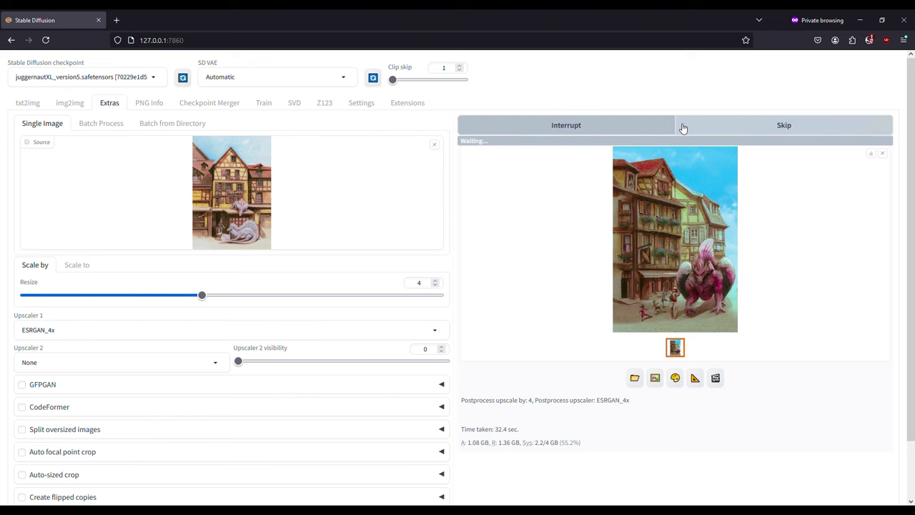